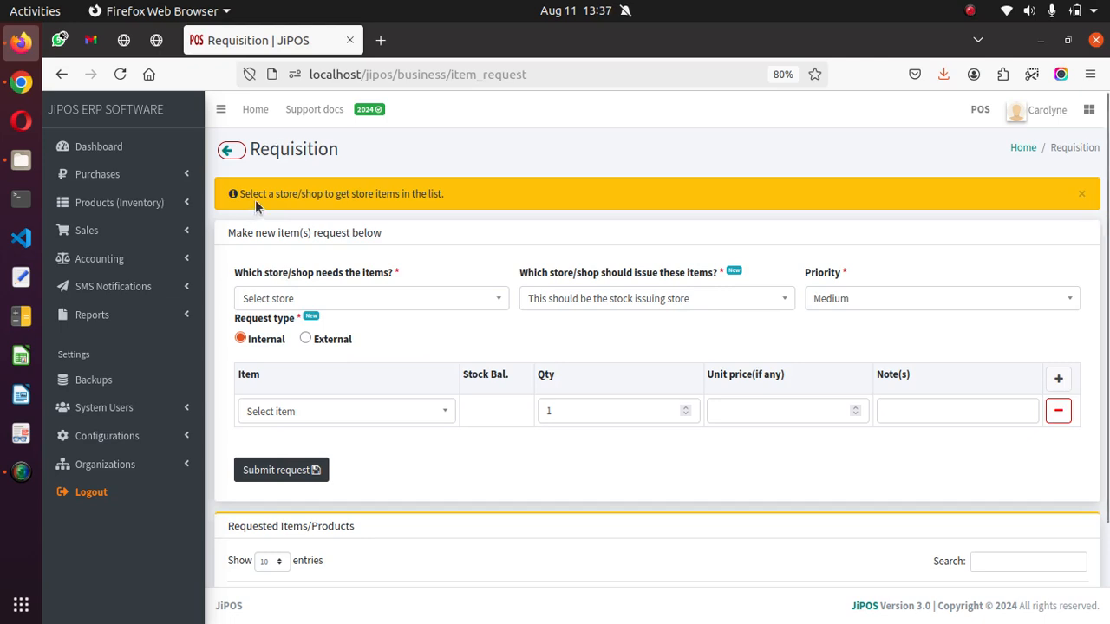
left_click(394, 415)
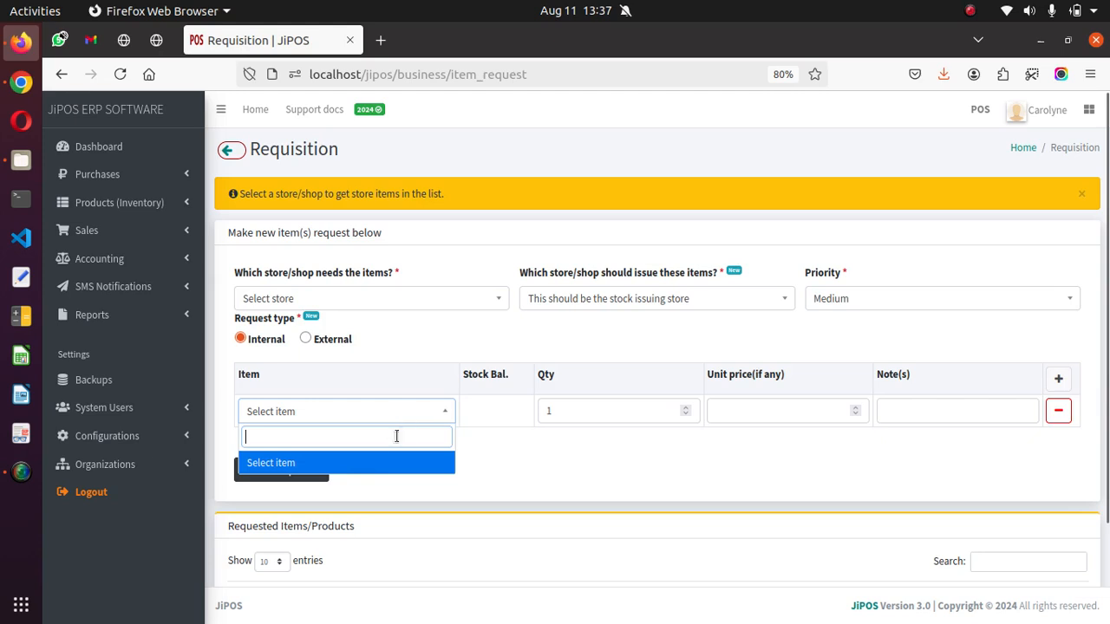
left_click(417, 460)
left_click(408, 408)
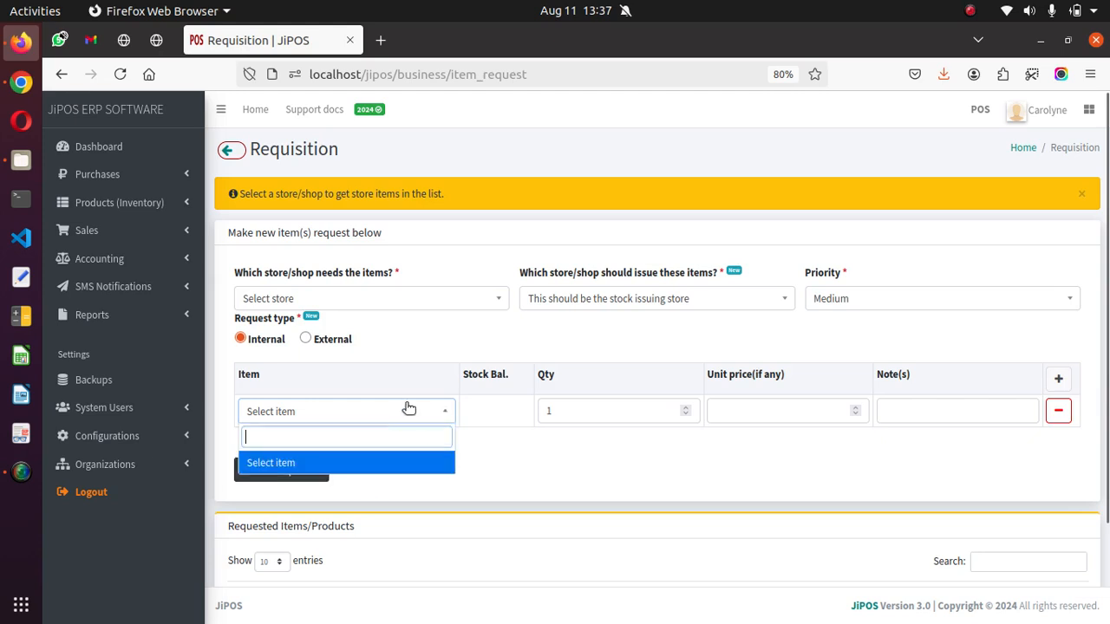
- Set Selling Store as the store needing the items and Main as the store issuing them
left_click(365, 299)
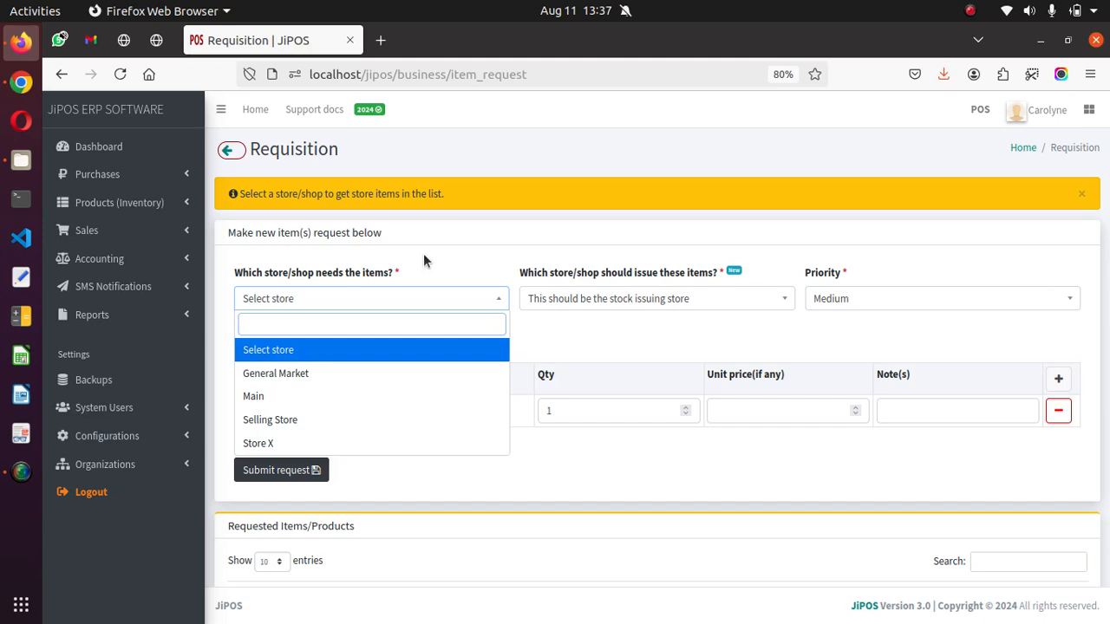
left_click(311, 425)
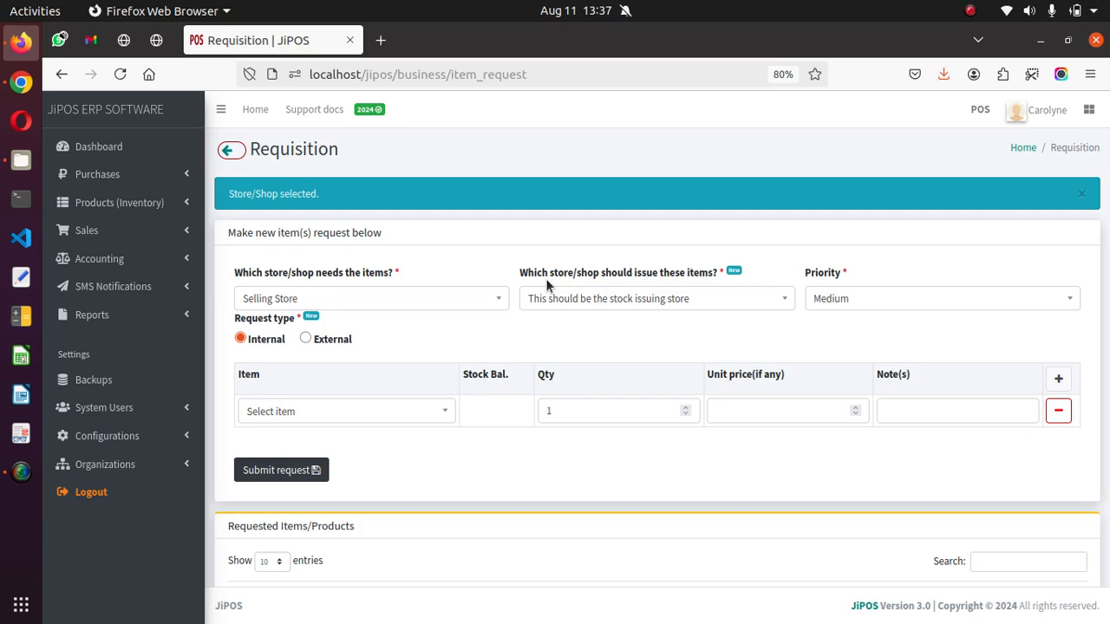
left_click(595, 302)
left_click(582, 395)
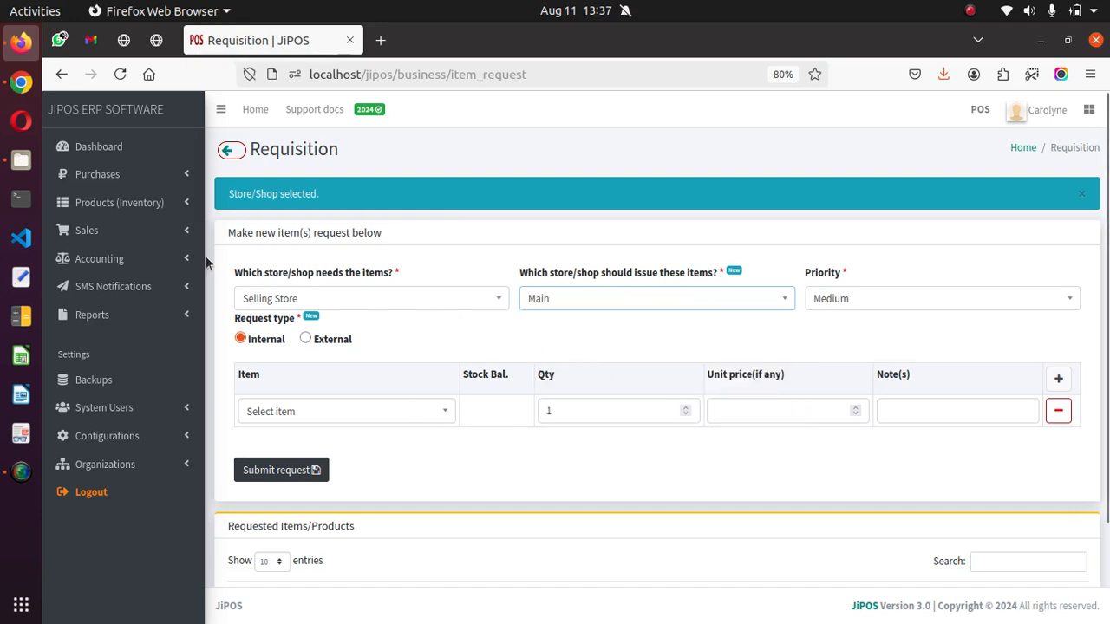
- Open the inventory item list in a separate browser tab and view the store redistribution of Soda 500ml in its profile
left_click(126, 200)
middle_click(121, 230)
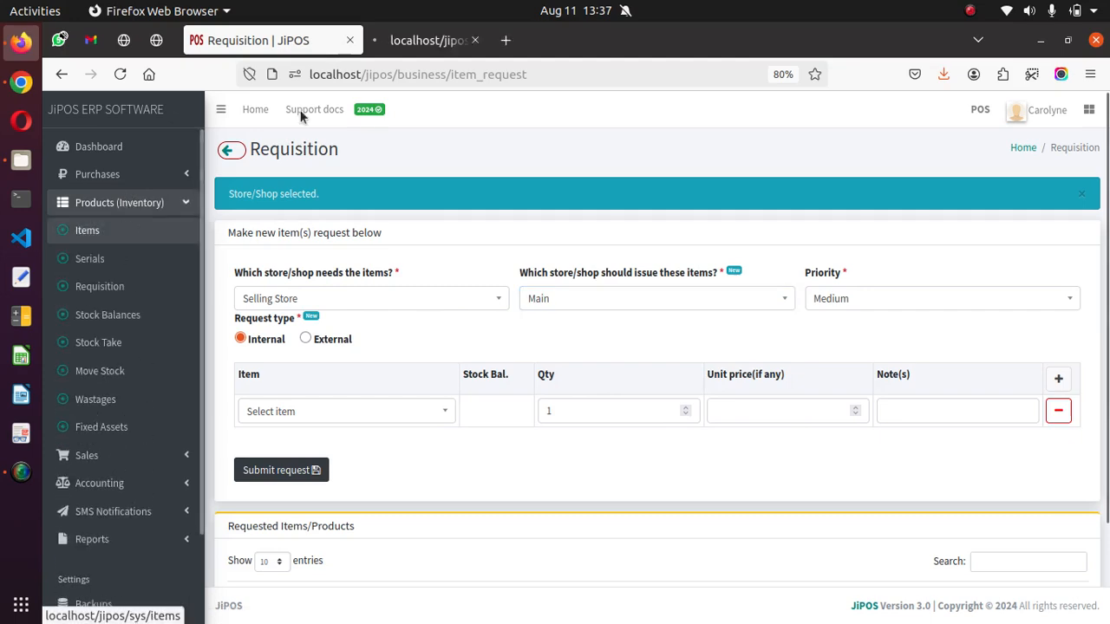
left_click(416, 41)
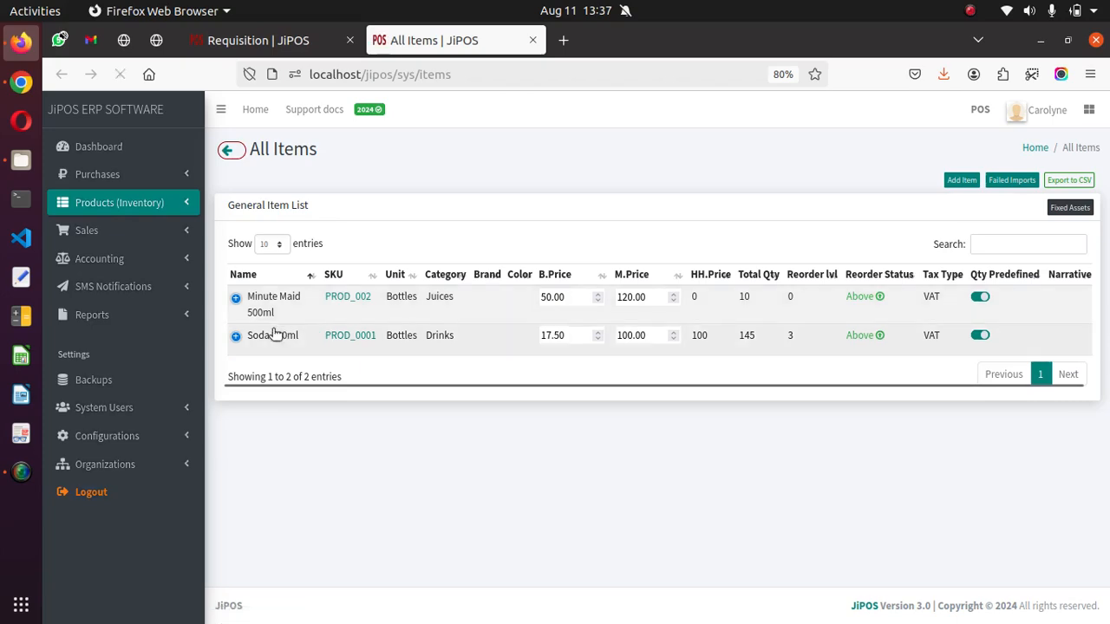
left_click(241, 341)
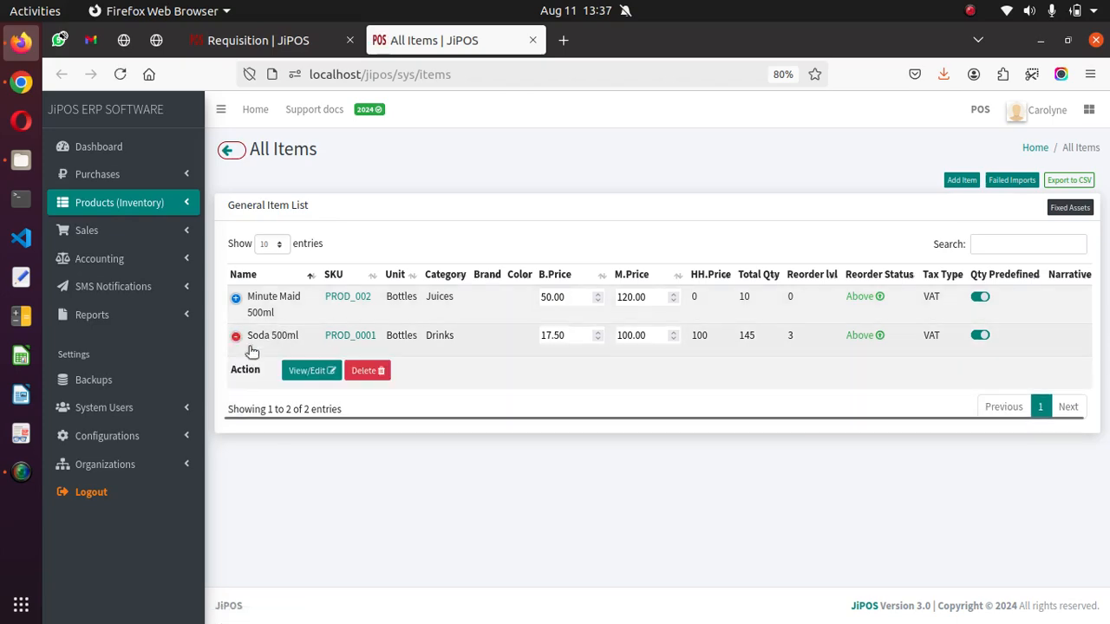
left_click(327, 371)
left_click(623, 334)
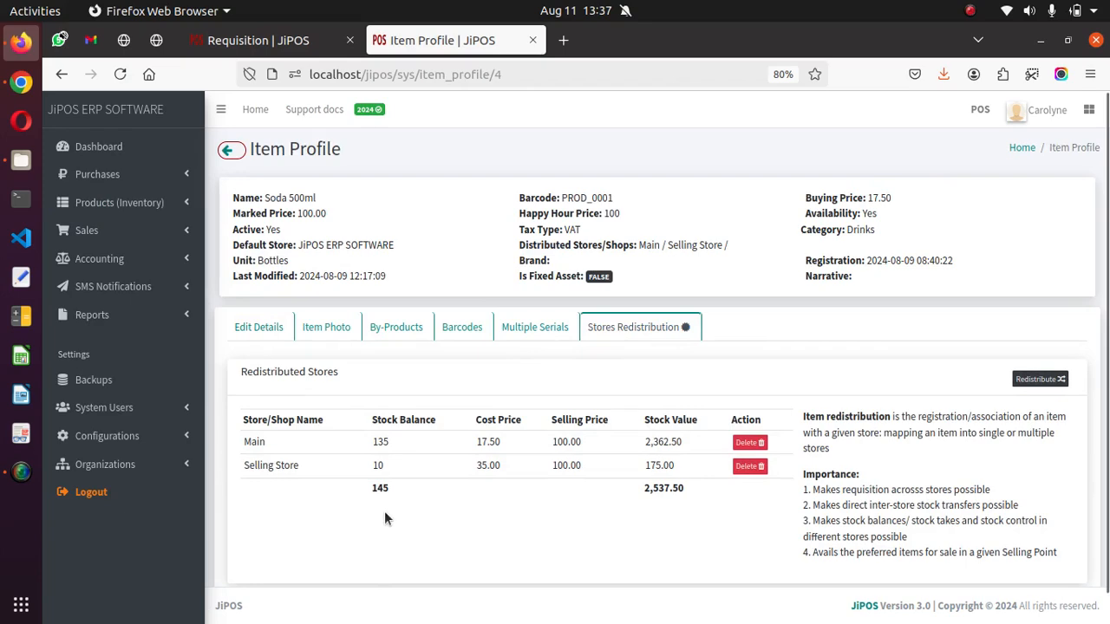
- Return to the requisition form and choose [PROD_0001] Soda 500ml as the requested item
left_click(280, 34)
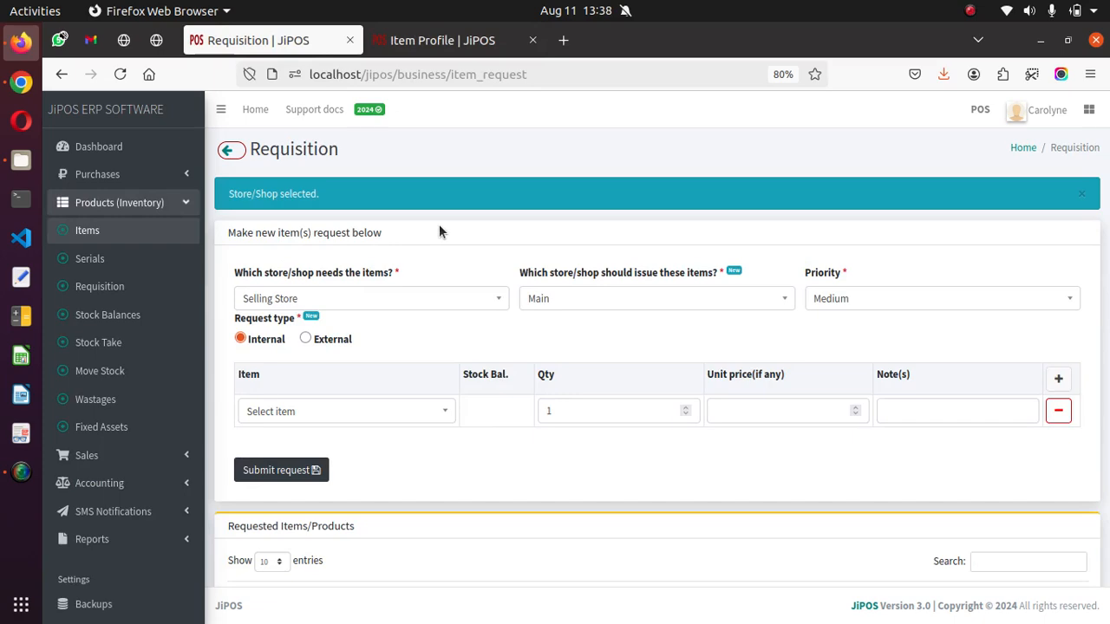
left_click(334, 413)
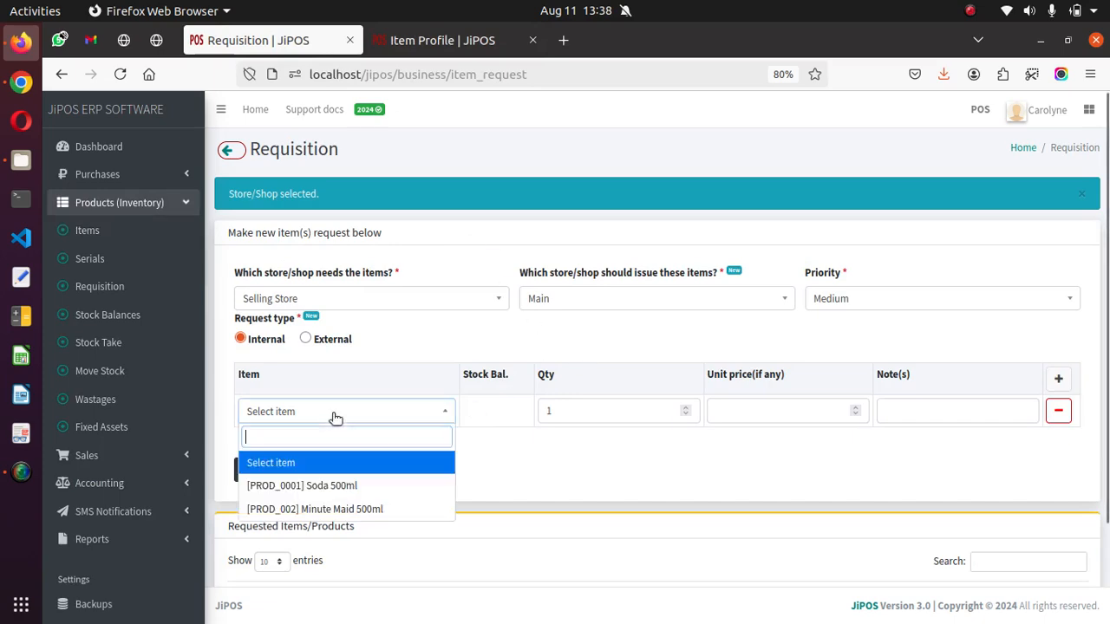
left_click(328, 485)
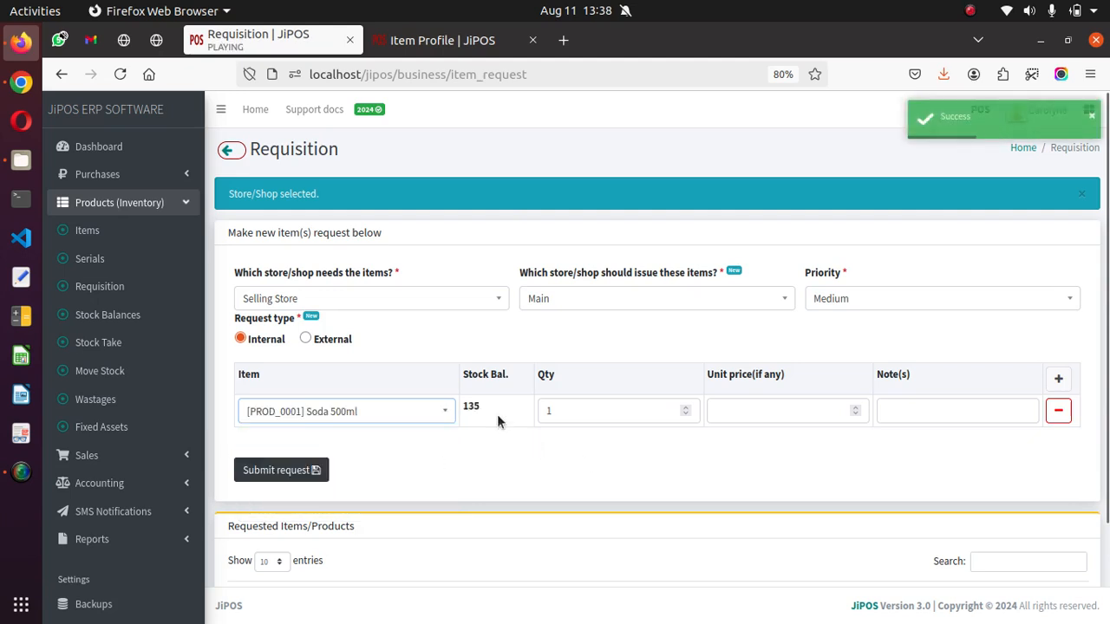
- Compare the stock balance on the Soda 500ml request row with the Main store's balance in the item profile
left_click_drag(482, 409, 461, 409)
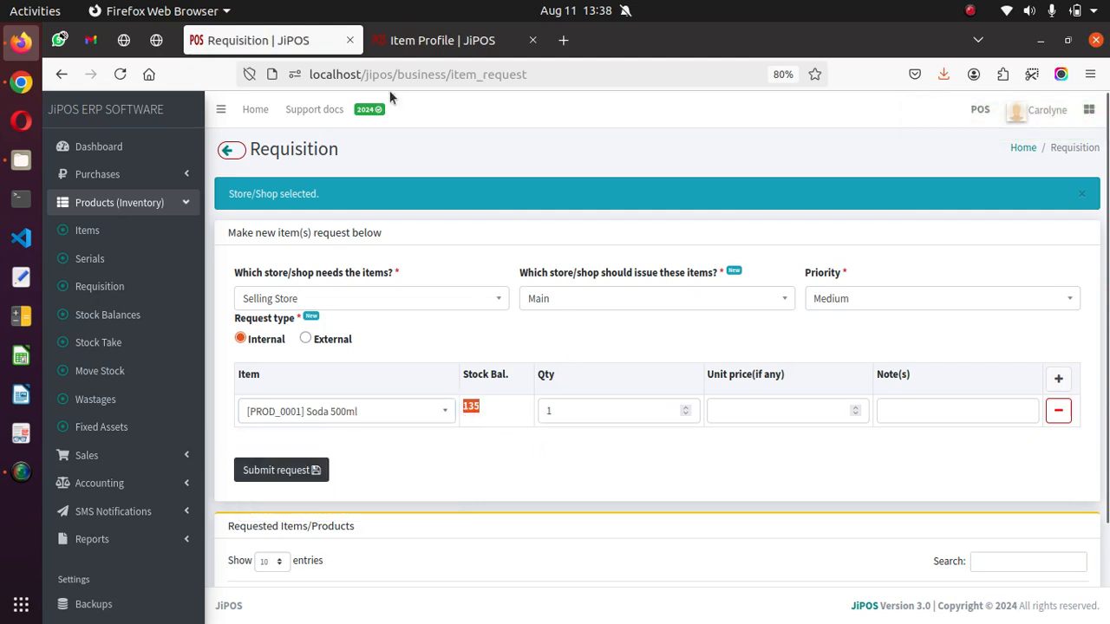
left_click(403, 44)
double_click(381, 442)
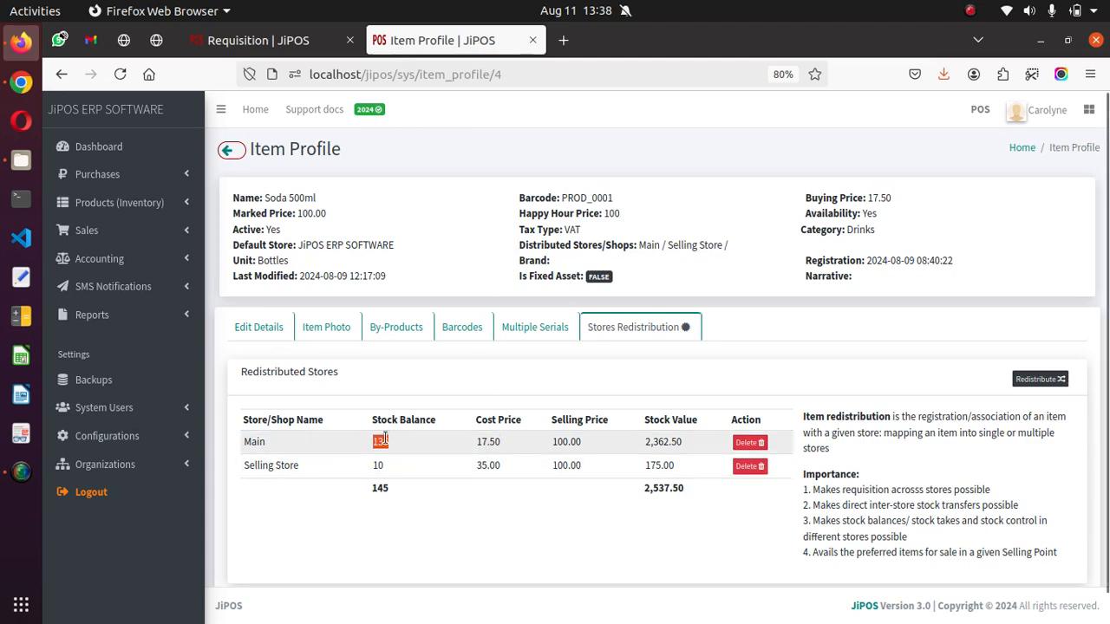
- Back in the requisition, set the requested quantity of Soda 500ml to 5 and leave the unit price blank
left_click(303, 39)
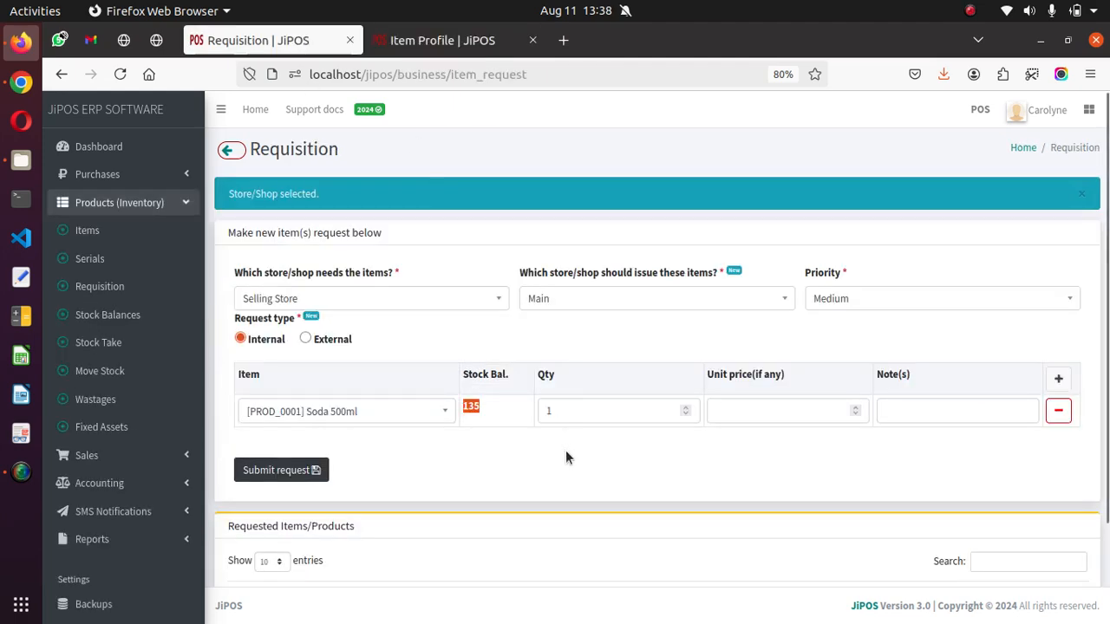
double_click(561, 412)
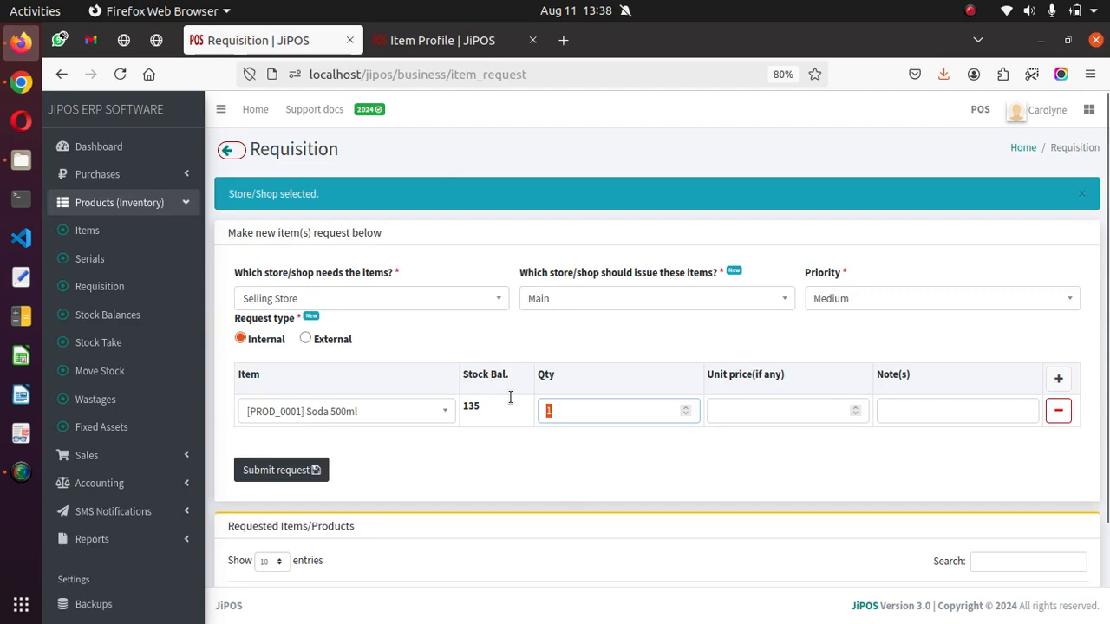
type("5")
left_click(819, 413)
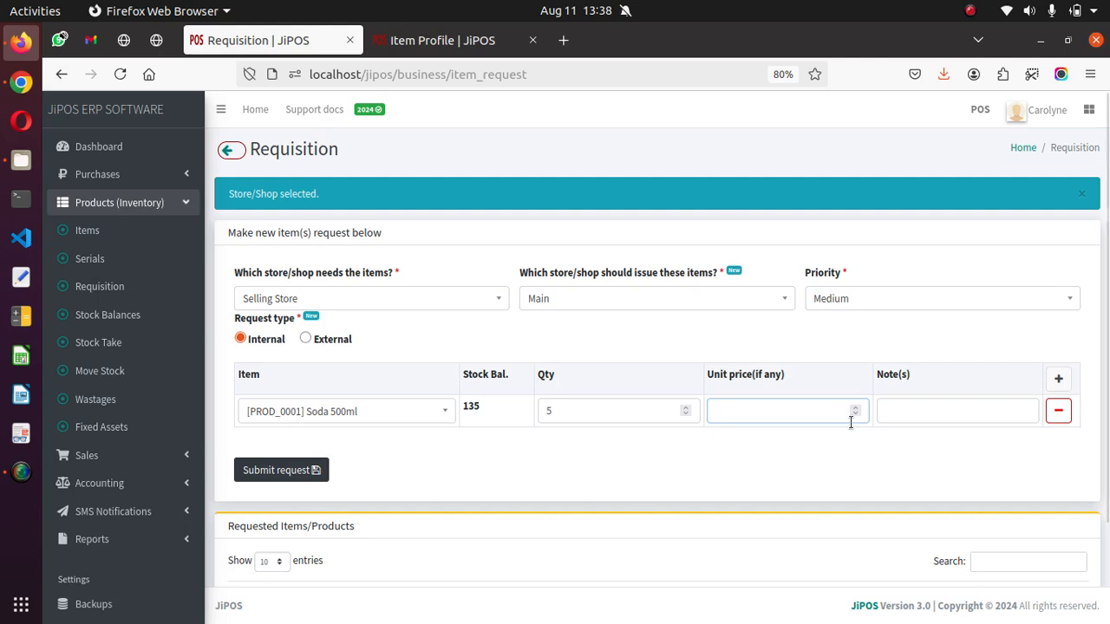
left_click_drag(707, 375, 793, 390)
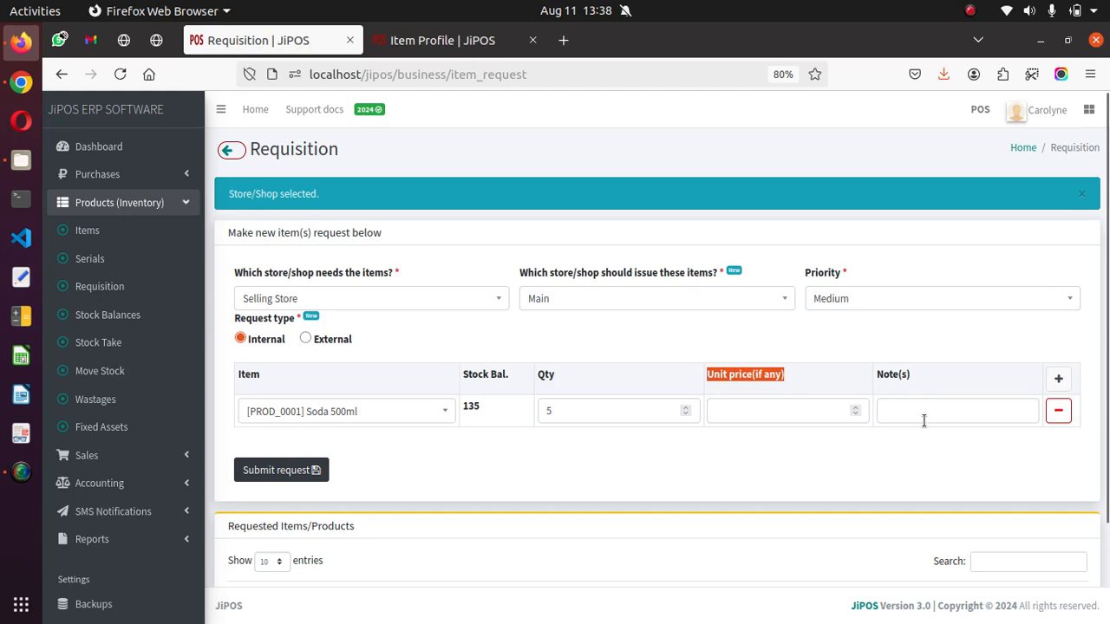
- Add two extra blank item rows to the requisition and remove both again
left_click(1059, 381)
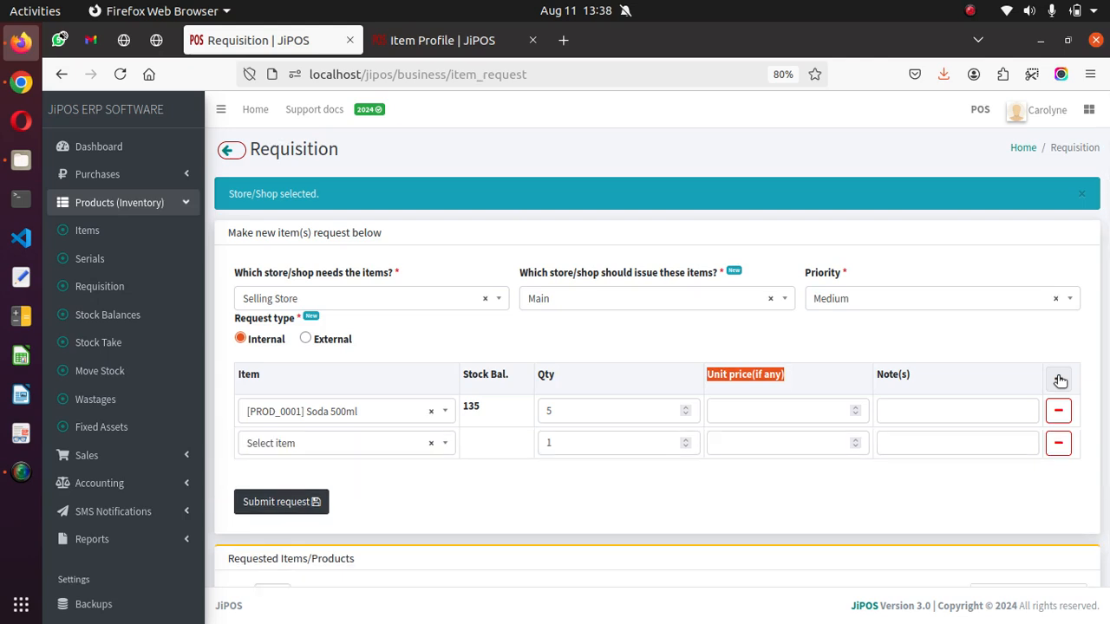
left_click(1059, 381)
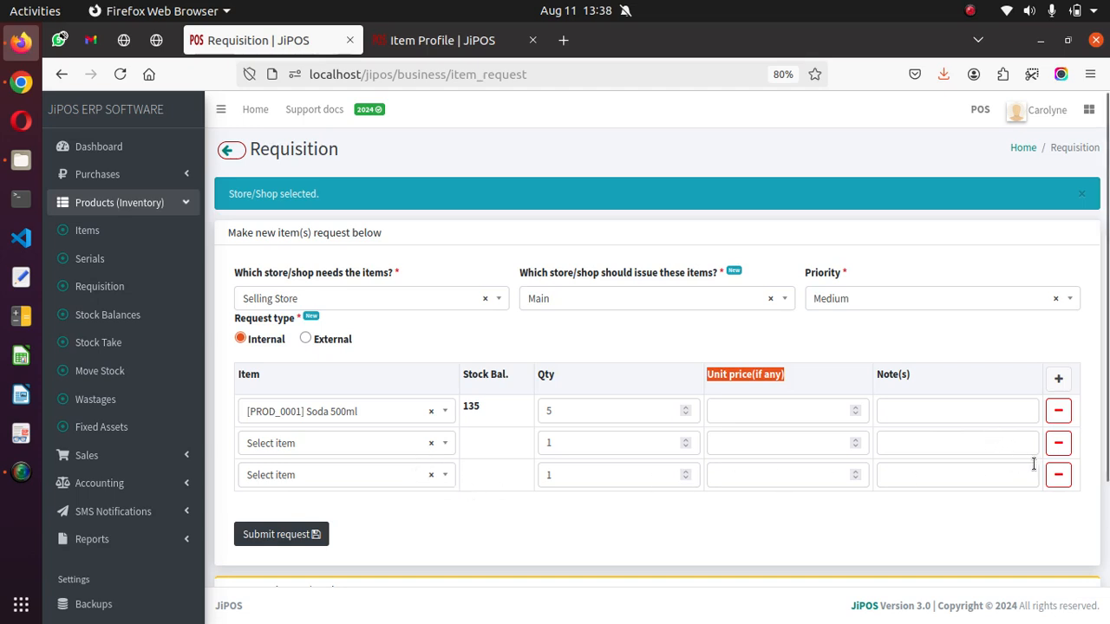
left_click(1058, 477)
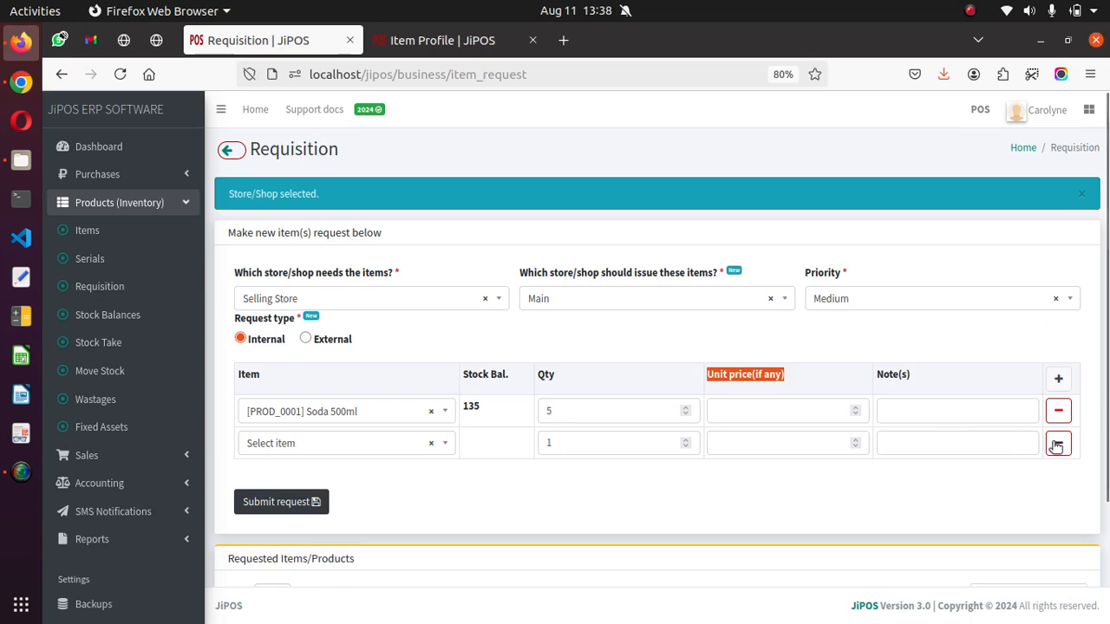
left_click(1058, 443)
- Submit the Soda 500ml request and return to the requisition page to review its entry among the requested items
left_click(319, 468)
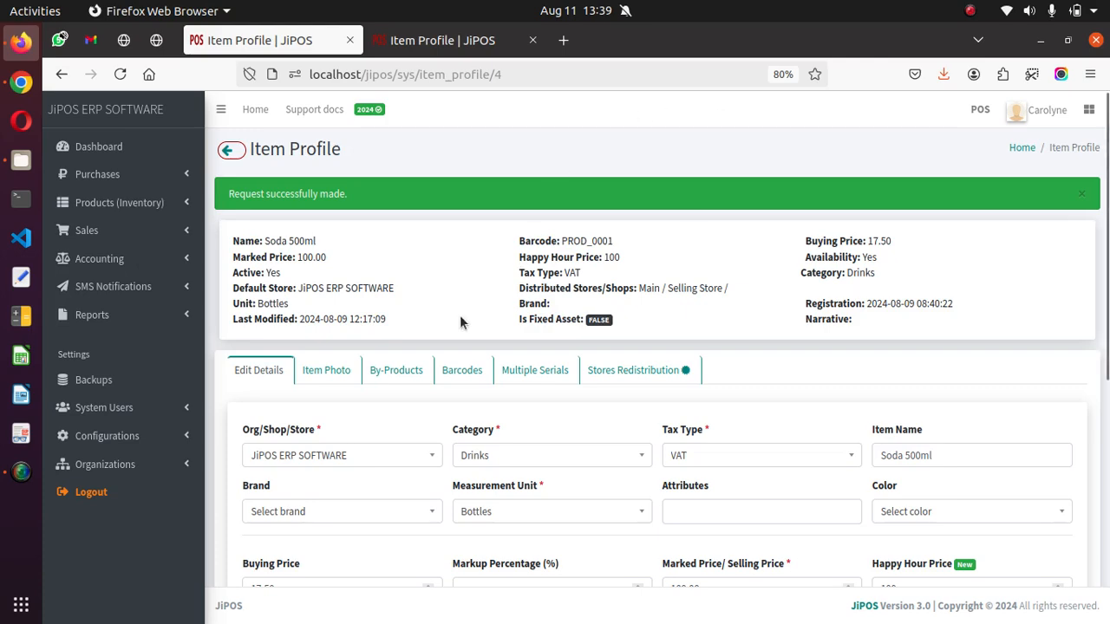
left_click(61, 74)
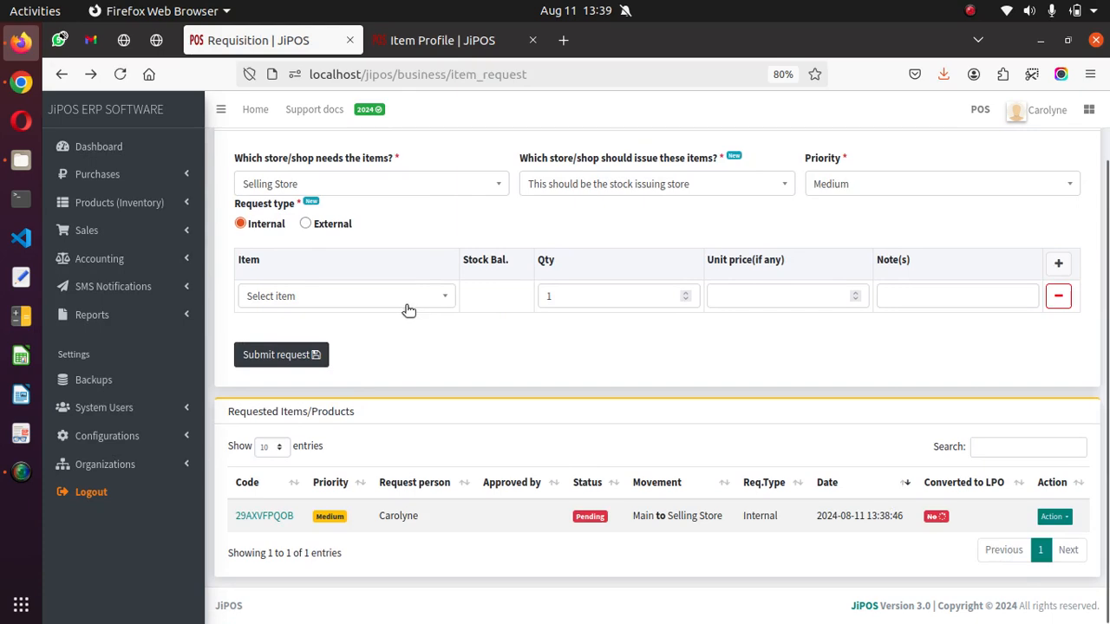
scroll(718, 342, "up", 2)
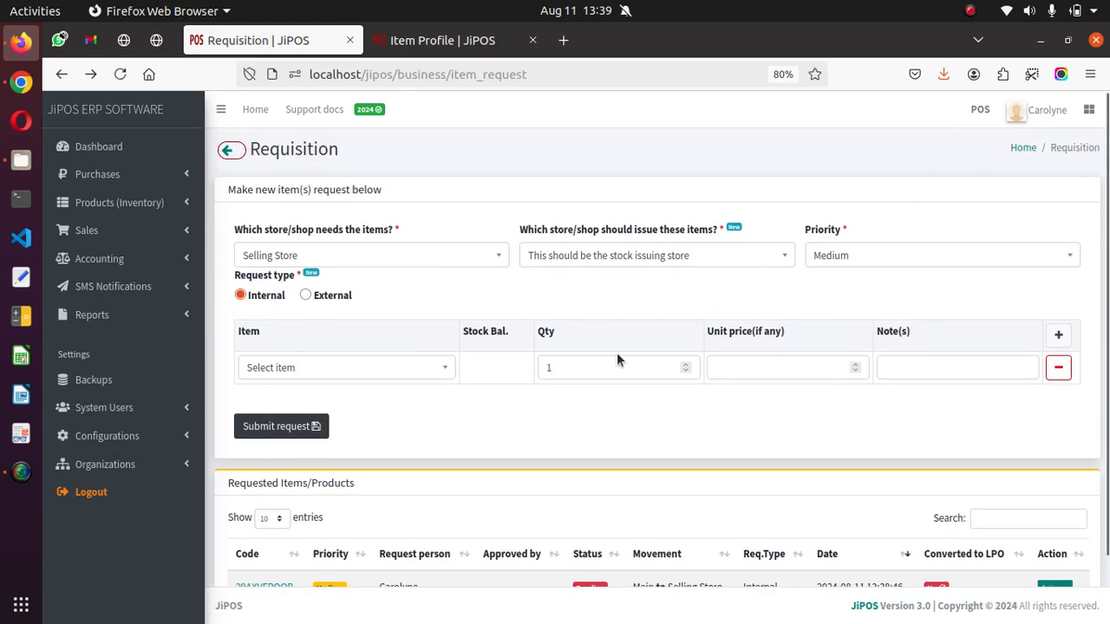
scroll(545, 463, "down", 2)
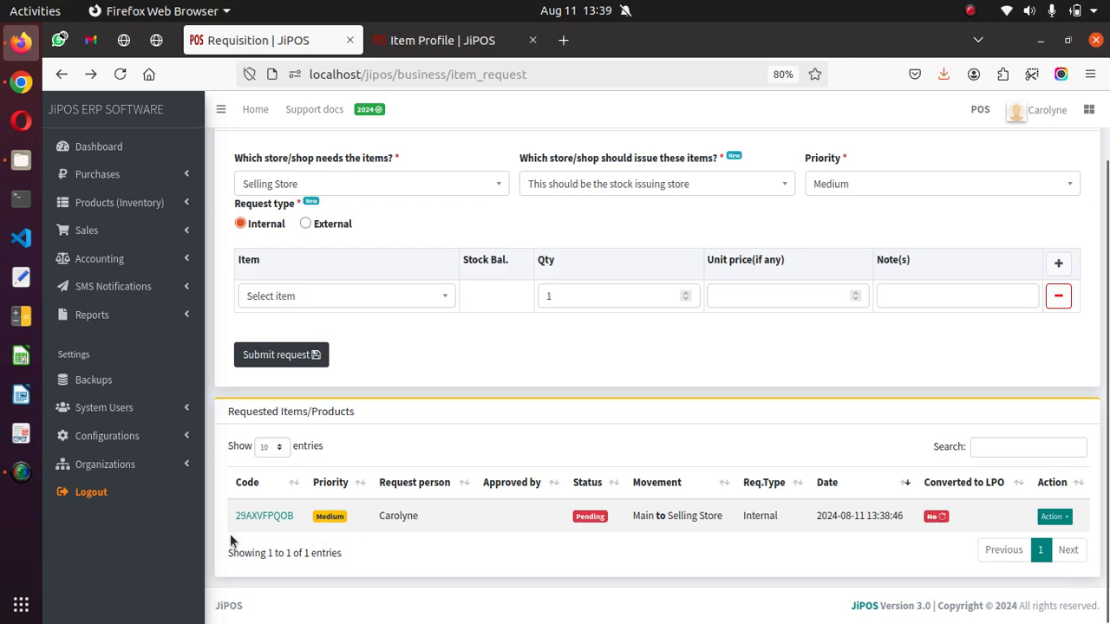
double_click(378, 516)
- Open the pending request for editing, review its details, and close it without updating
left_click(1054, 518)
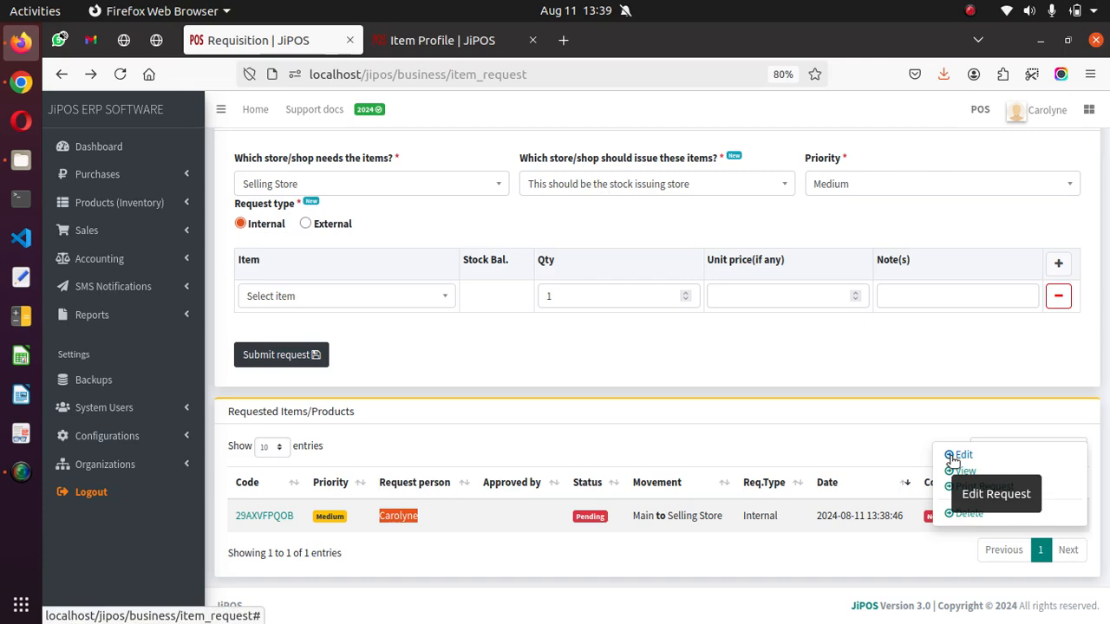
left_click(1051, 516)
left_click(1051, 520)
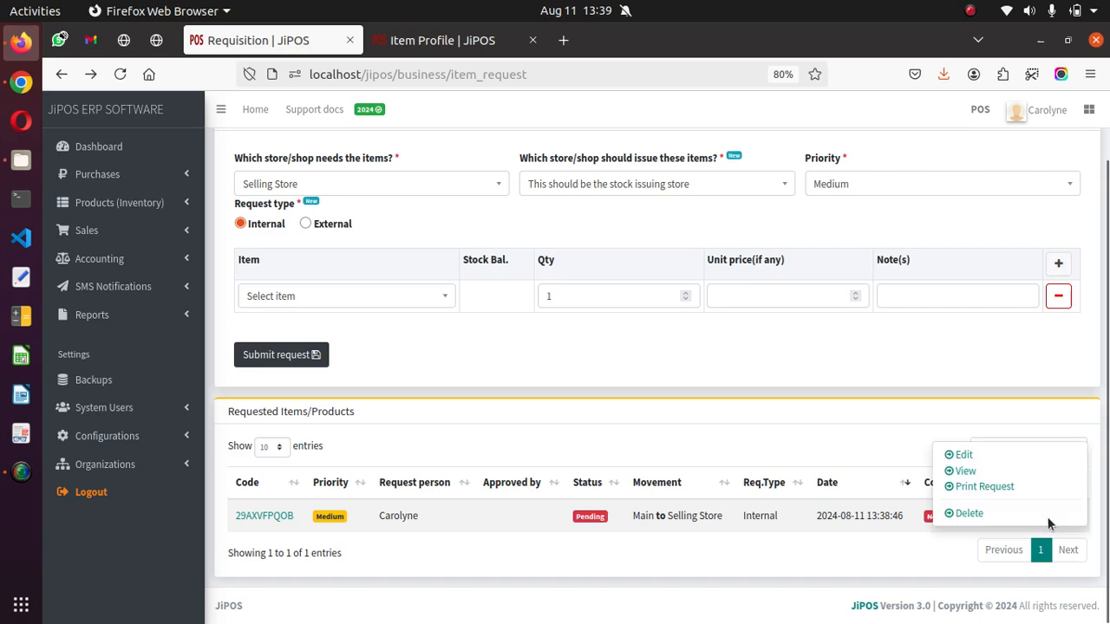
left_click(1049, 531)
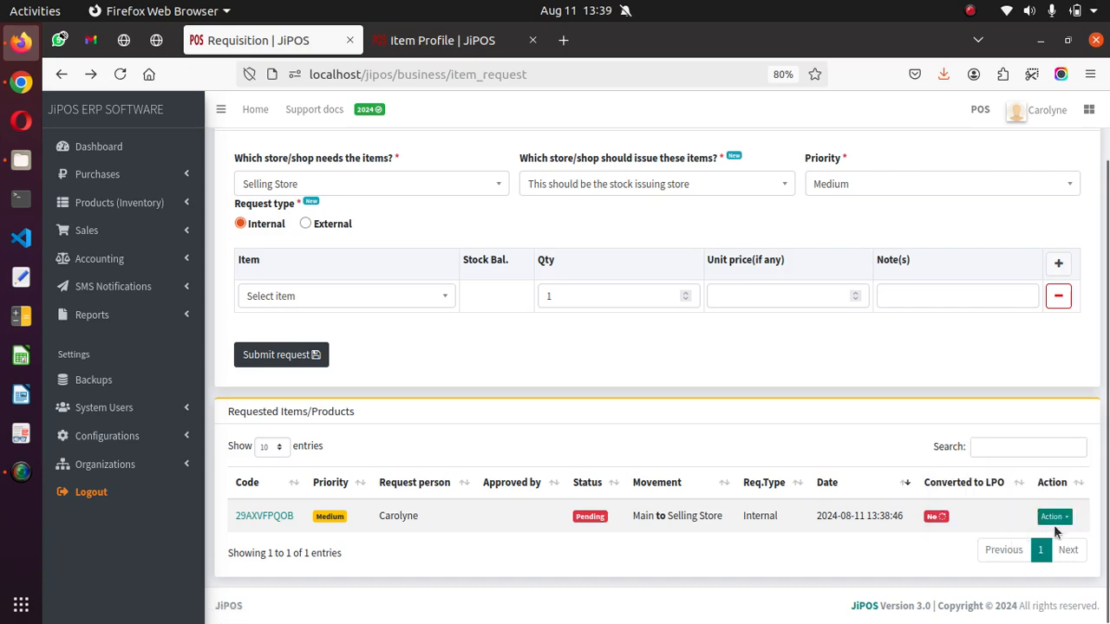
left_click(1052, 516)
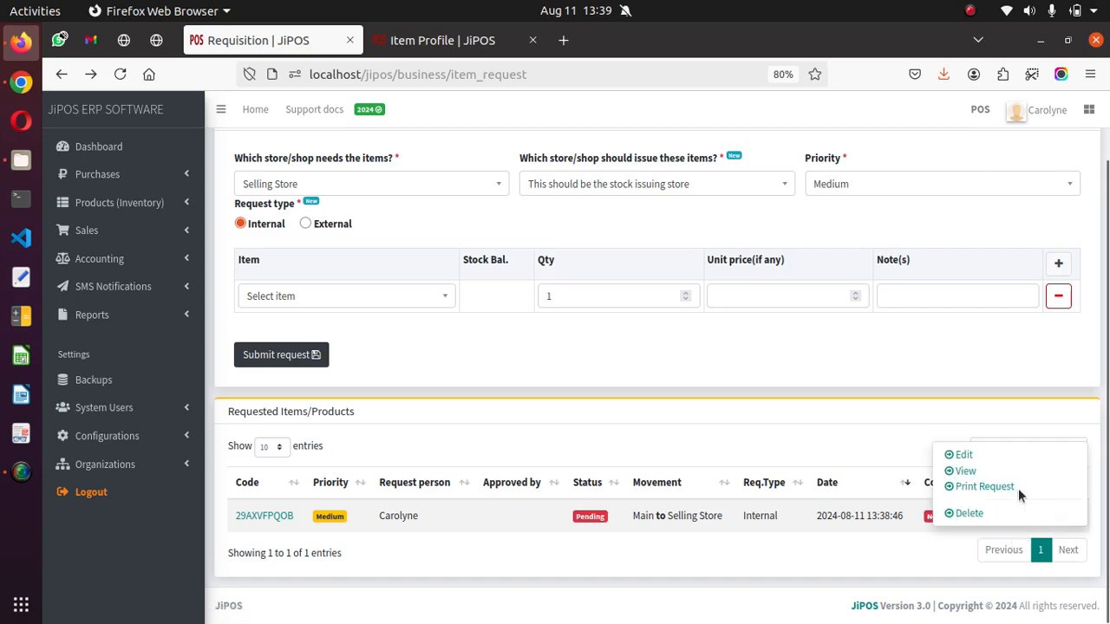
left_click(960, 454)
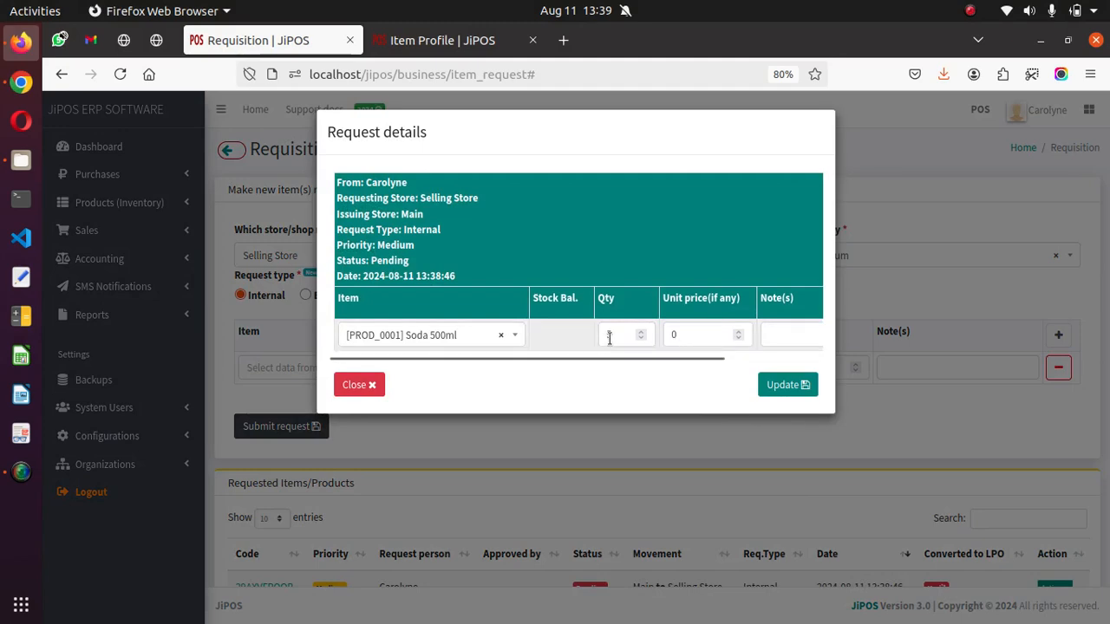
left_click_drag(638, 363, 680, 376)
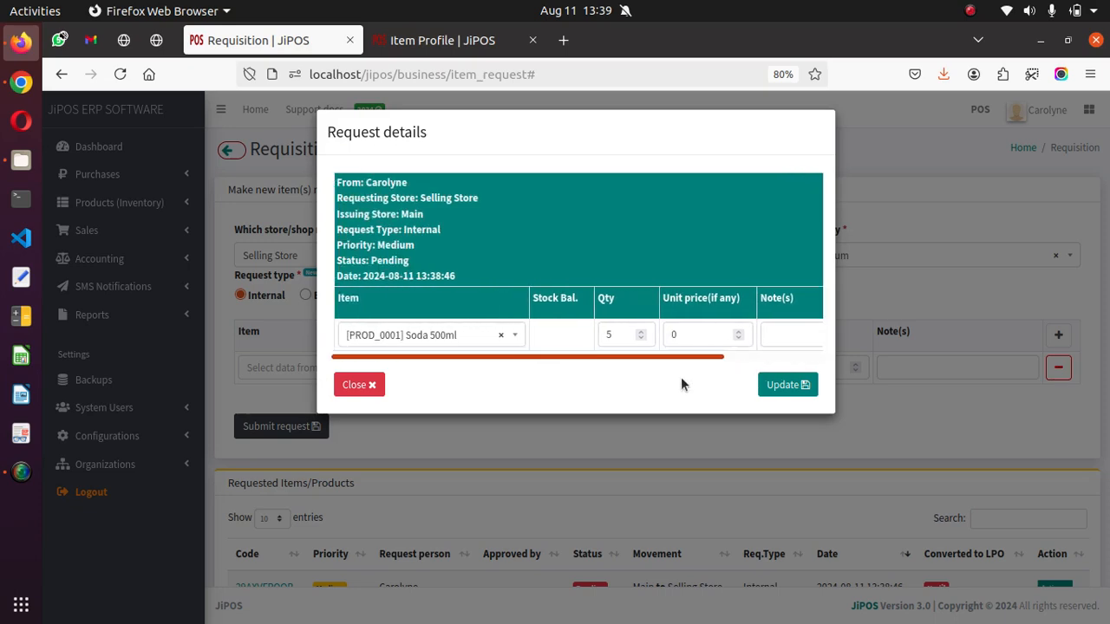
left_click_drag(605, 375, 601, 373)
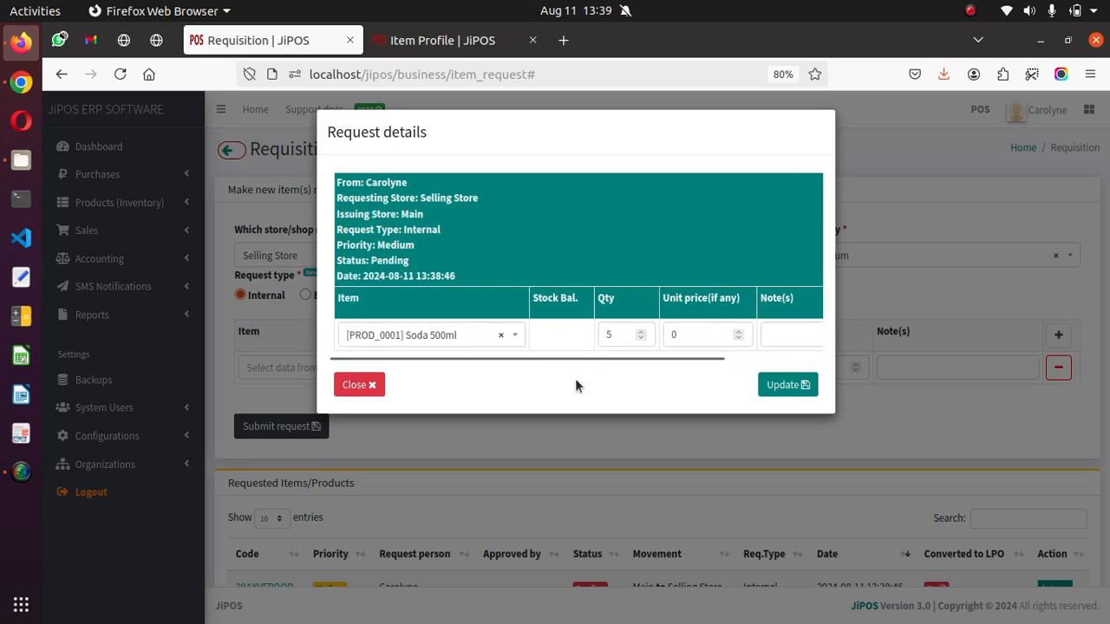
left_click(354, 386)
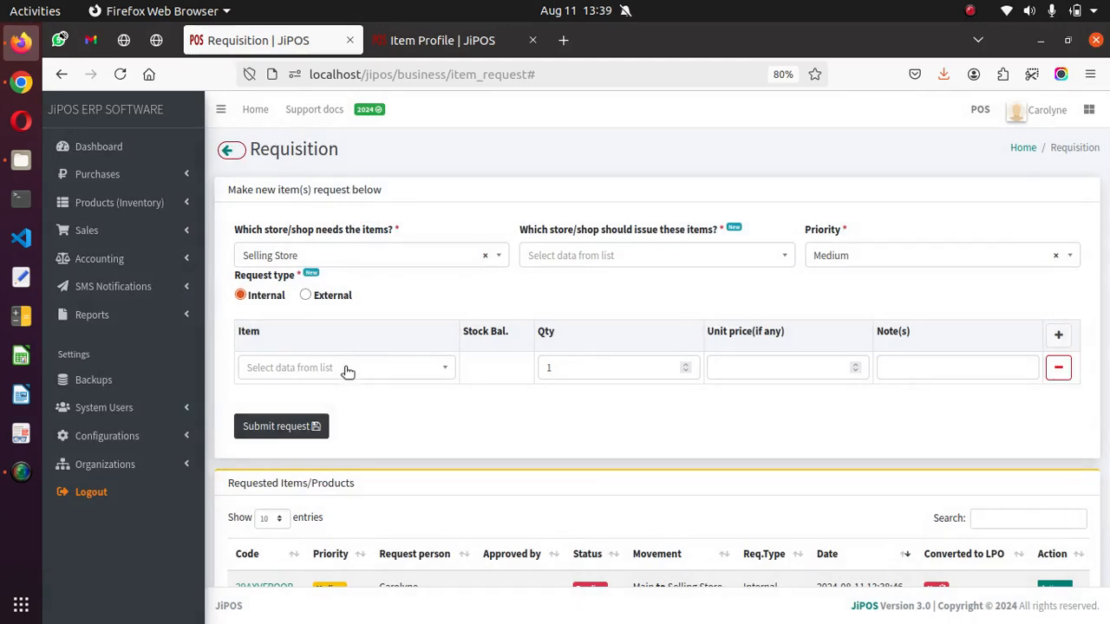
- Log out of the requesting user's account from the requisition page
scroll(592, 376, "down", 1)
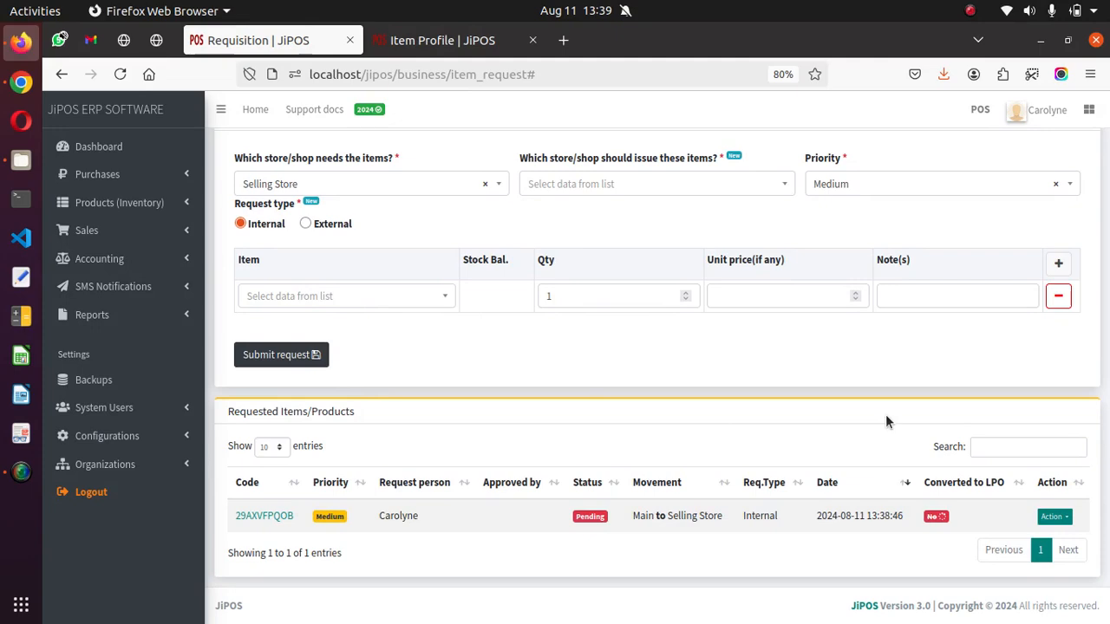
scroll(885, 415, "up", 1)
left_click(1045, 112)
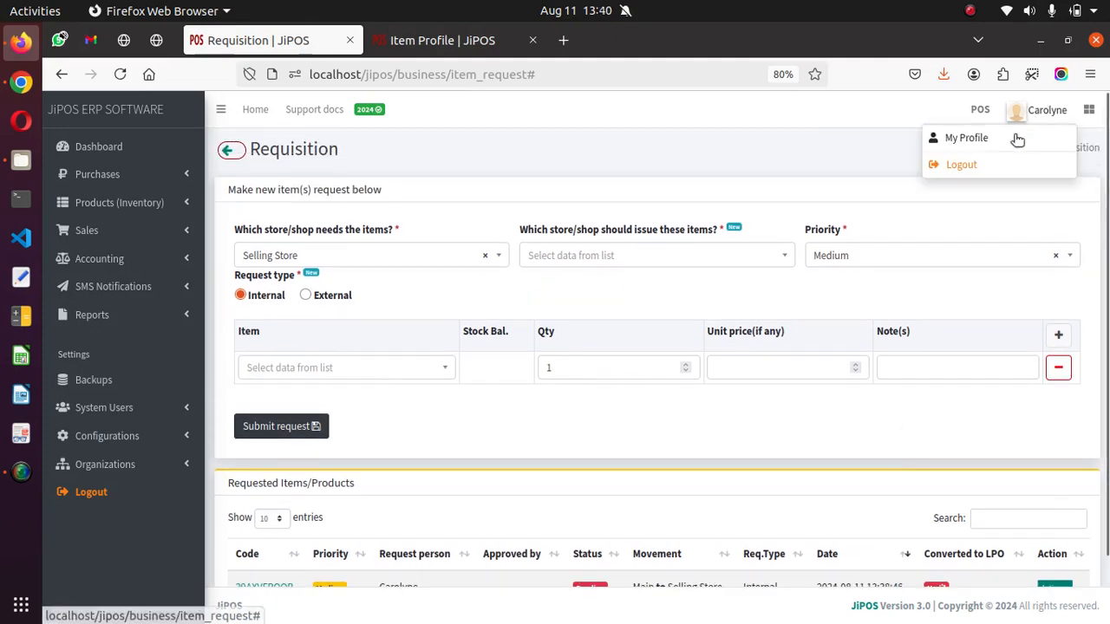
left_click(979, 155)
left_click(1030, 124)
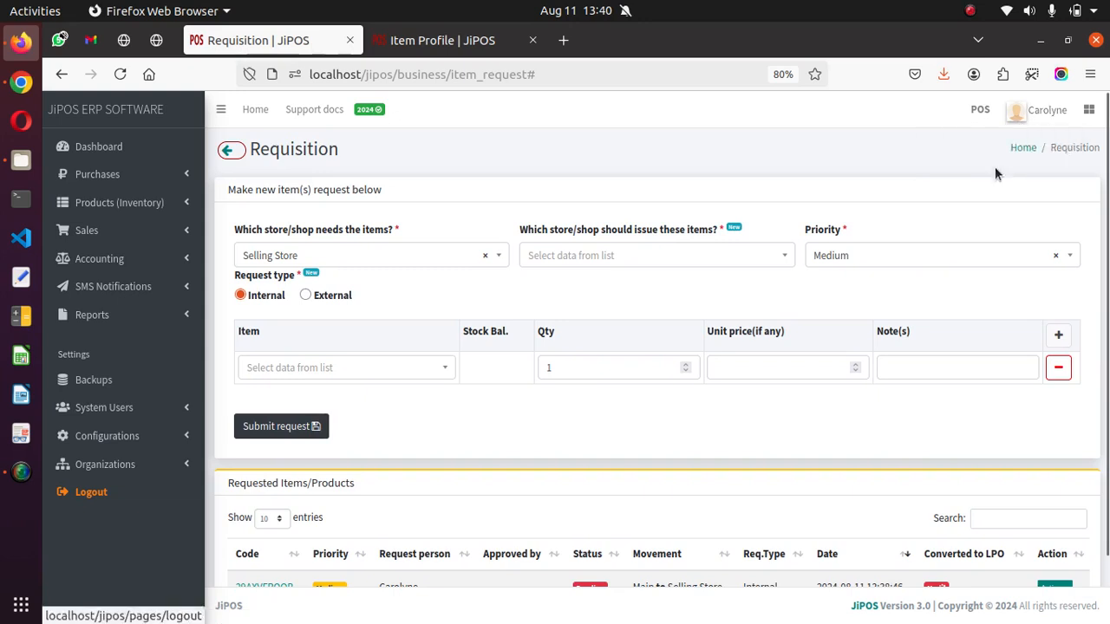
left_click(994, 166)
- Sign in to the administrator account with its e-mail and account password
left_click(557, 300)
left_click(545, 333)
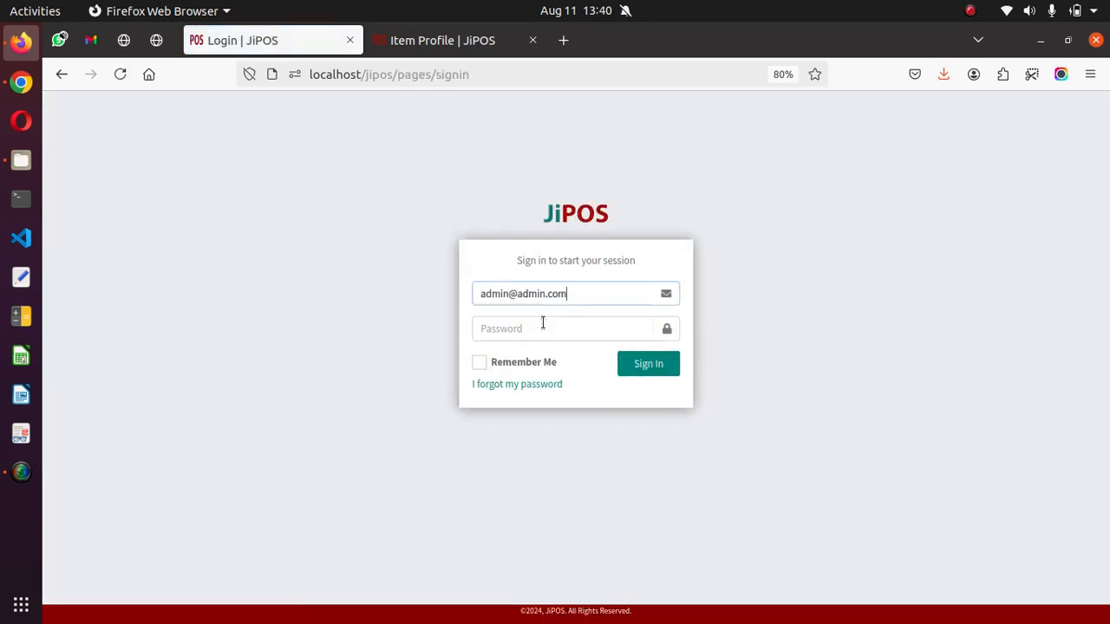
left_click(542, 322)
type("•••")
key("Return")
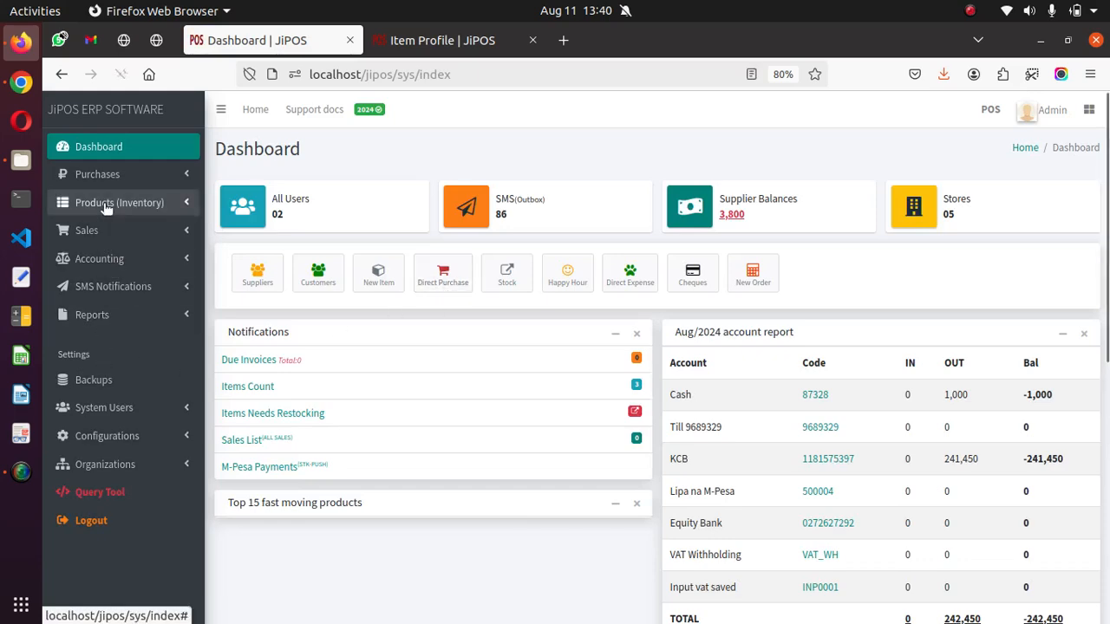
- Open the inventory Requisition page and locate the pending Main to Selling Store request among the requested items
left_click(105, 205)
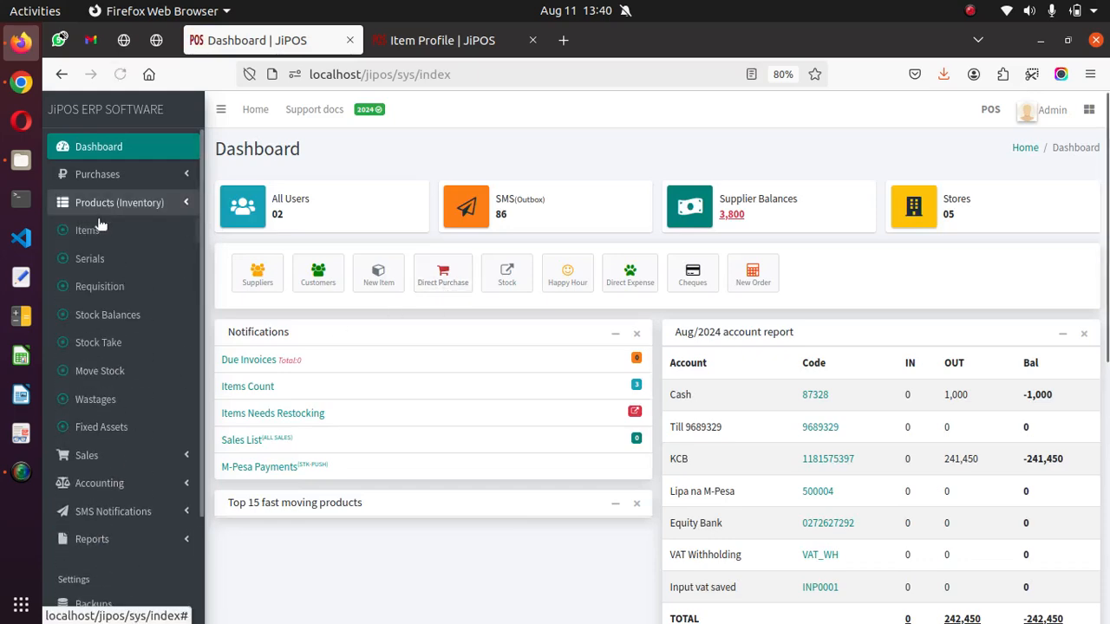
left_click(100, 287)
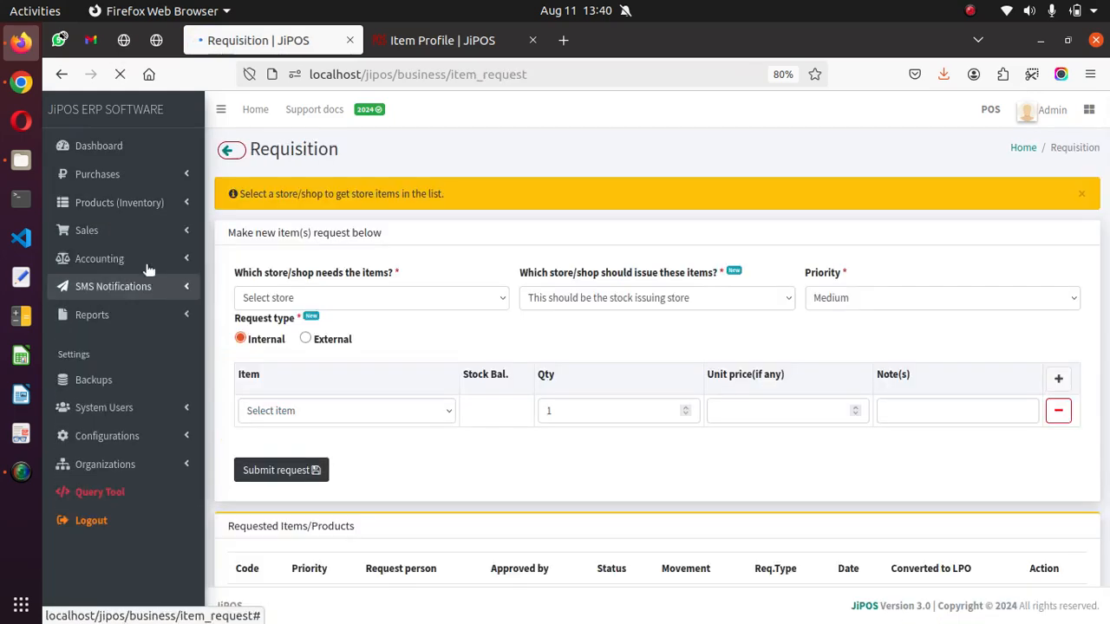
scroll(515, 382, "down", 2)
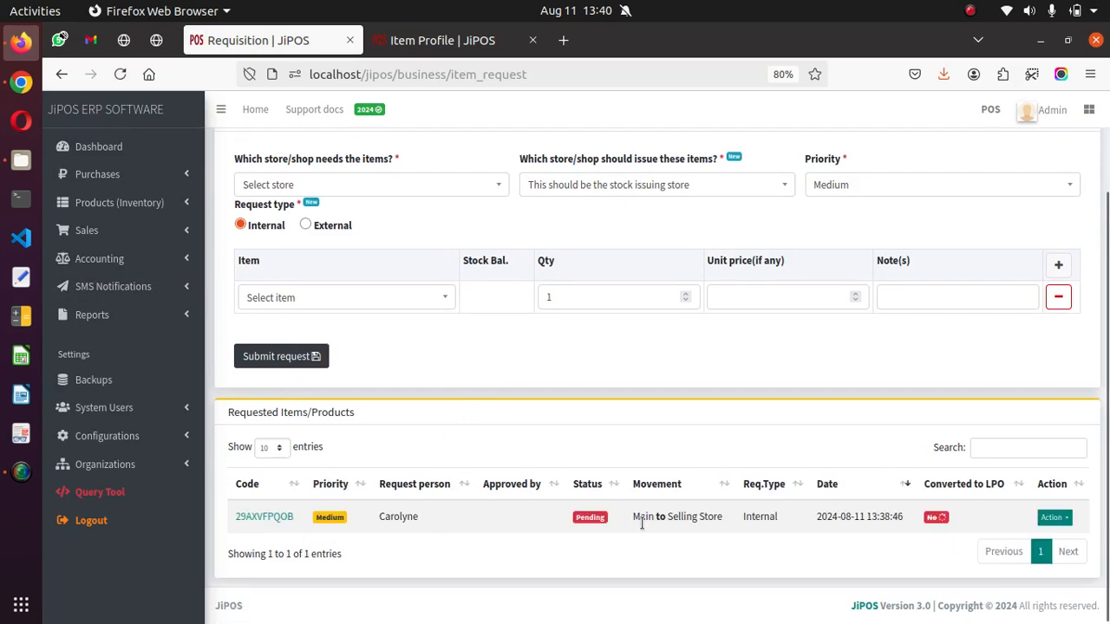
- Open the details of the pending Soda 500ml request and set its approval status to Approved
left_click(1053, 518)
left_click(959, 467)
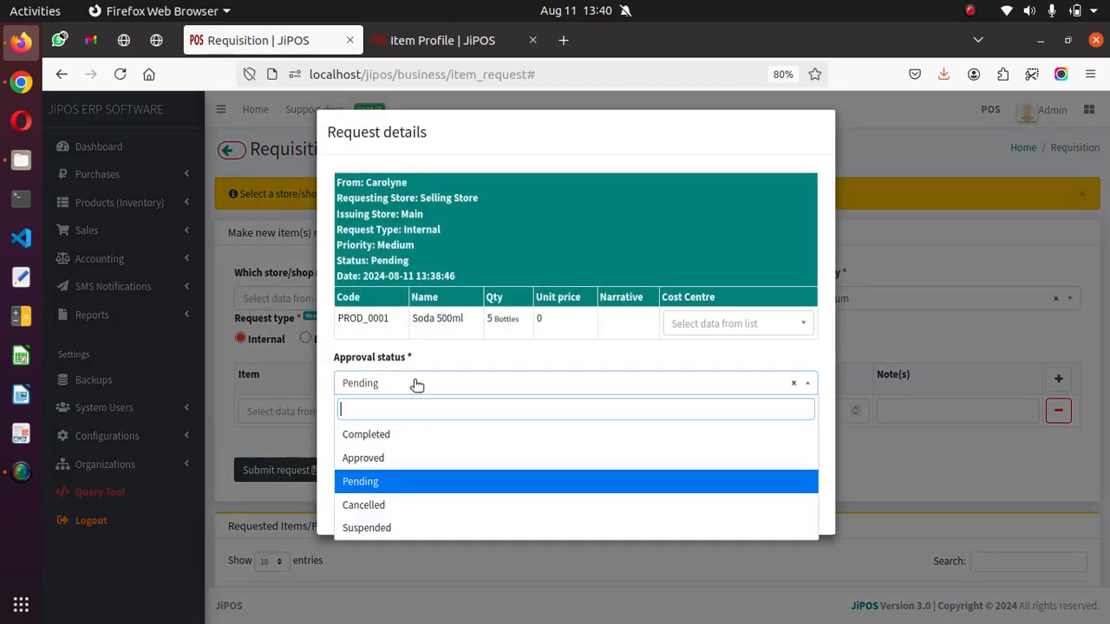
left_click(382, 459)
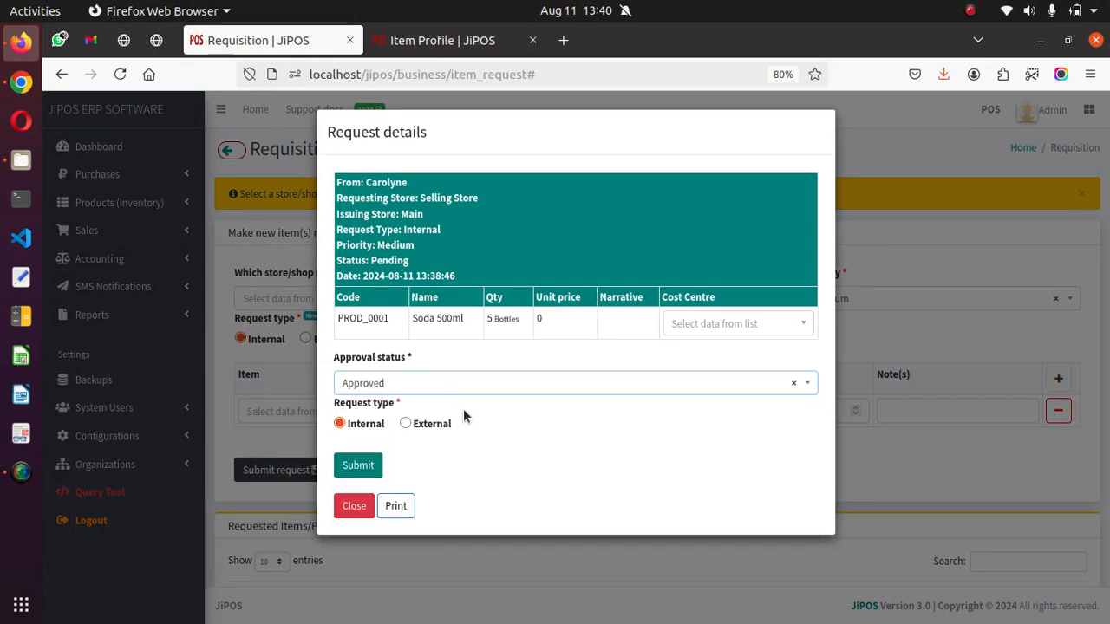